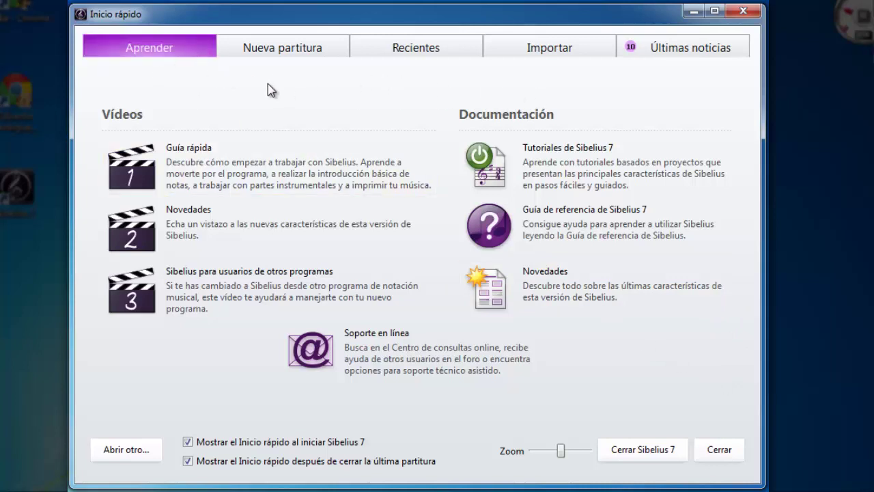
Step: Browse the new-score templates and choose the blank template, En blanco, under Sin categoría
{"action": "left_click", "coordinate": [295, 55]}
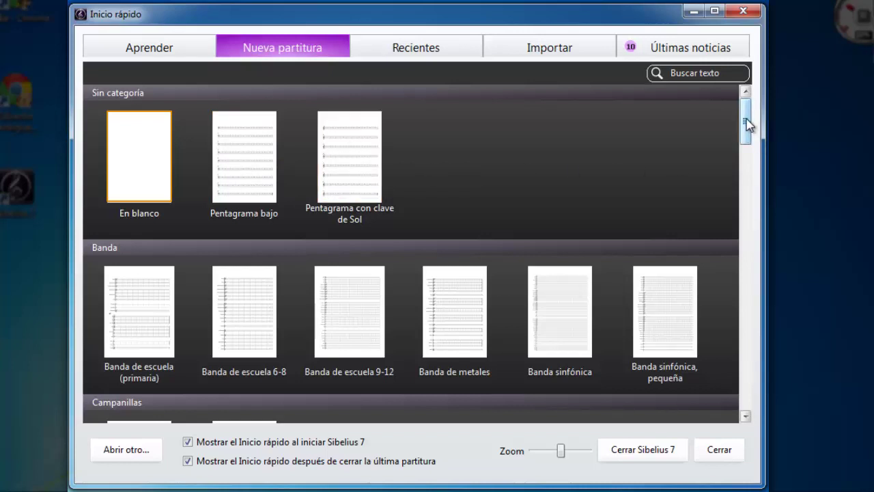
{"action": "left_click_drag", "start_coordinate": [747, 119], "coordinate": [754, 292]}
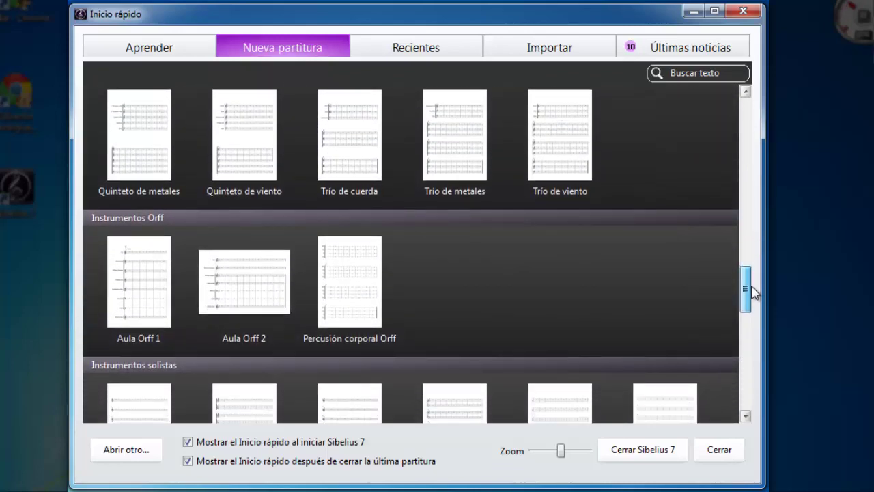
{"action": "left_click_drag", "start_coordinate": [748, 288], "coordinate": [750, 398]}
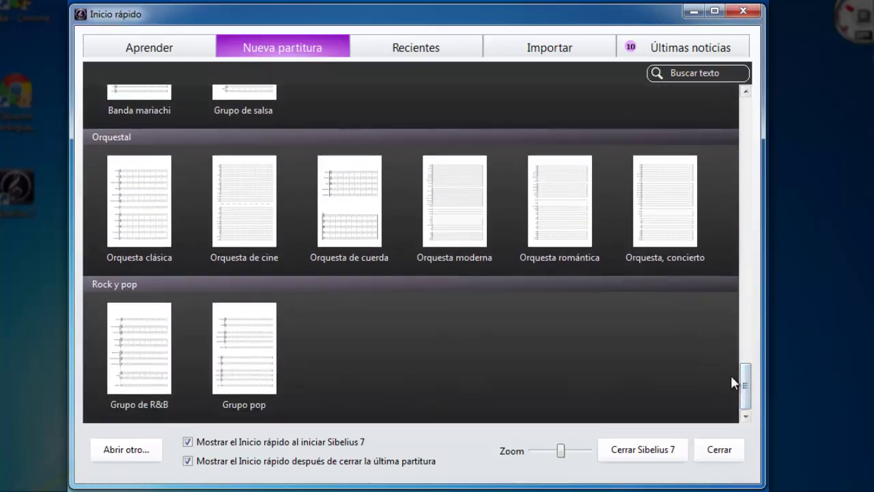
{"action": "left_click_drag", "start_coordinate": [748, 403], "coordinate": [747, 120]}
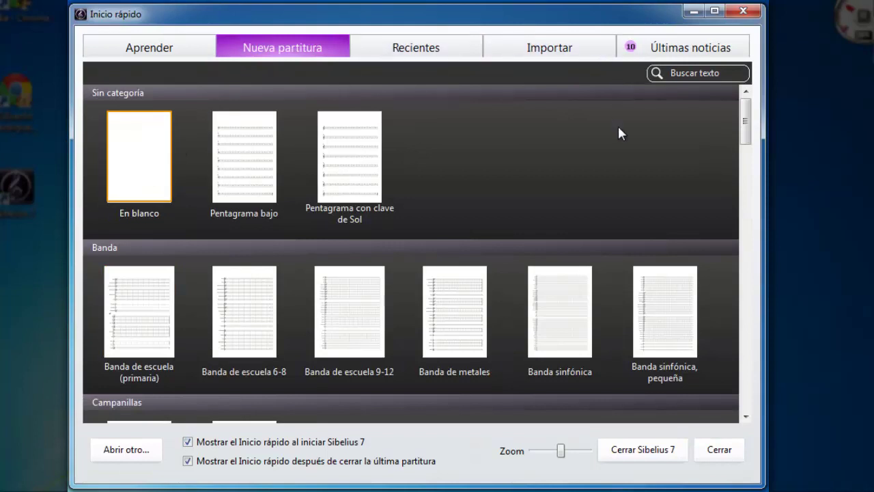
{"action": "left_click", "coordinate": [189, 442]}
{"action": "left_click", "coordinate": [131, 143]}
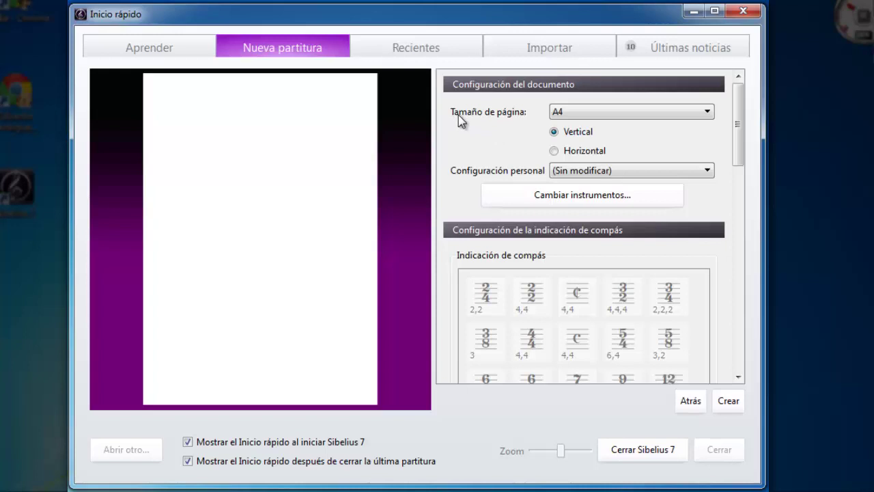
Step: Set the page size to Carta in Vertical orientation, keeping the personal configuration at (Sin modificar)
{"action": "left_click", "coordinate": [569, 115]}
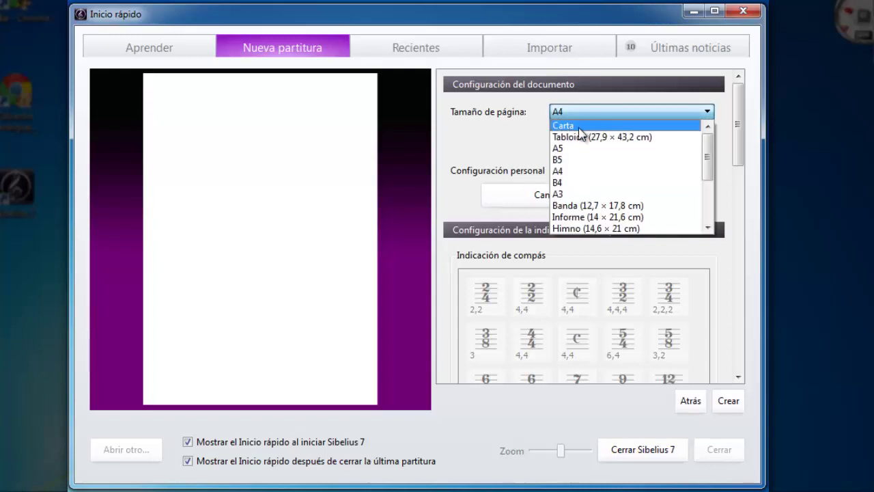
{"action": "left_click", "coordinate": [579, 130]}
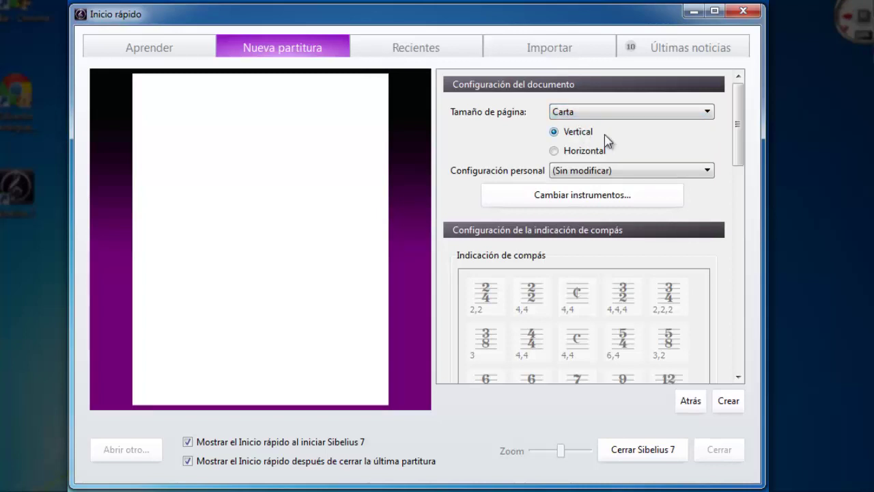
{"action": "left_click", "coordinate": [570, 151]}
{"action": "left_click", "coordinate": [569, 134]}
{"action": "left_click", "coordinate": [630, 173]}
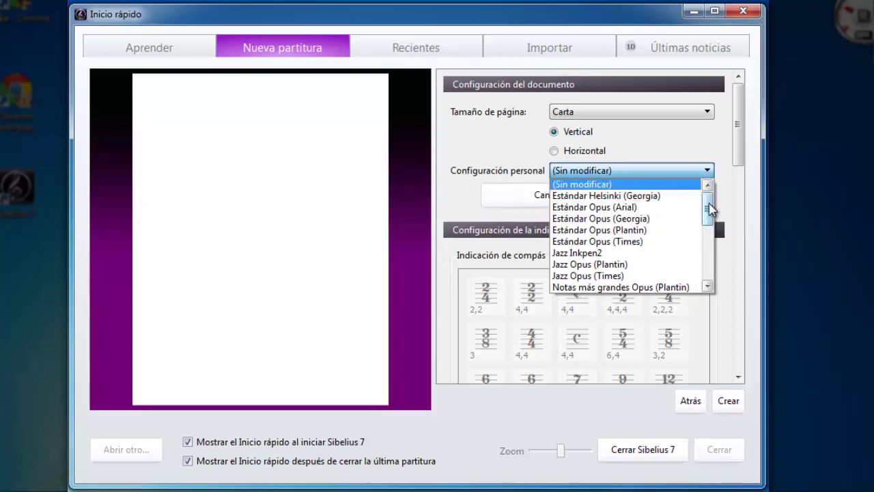
{"action": "mouse_move", "coordinate": [708, 206]}
{"action": "left_mouse_down"}
{"action": "mouse_move", "coordinate": [710, 274]}
{"action": "mouse_move", "coordinate": [708, 197]}
{"action": "left_mouse_up"}
{"action": "left_click", "coordinate": [573, 185]}
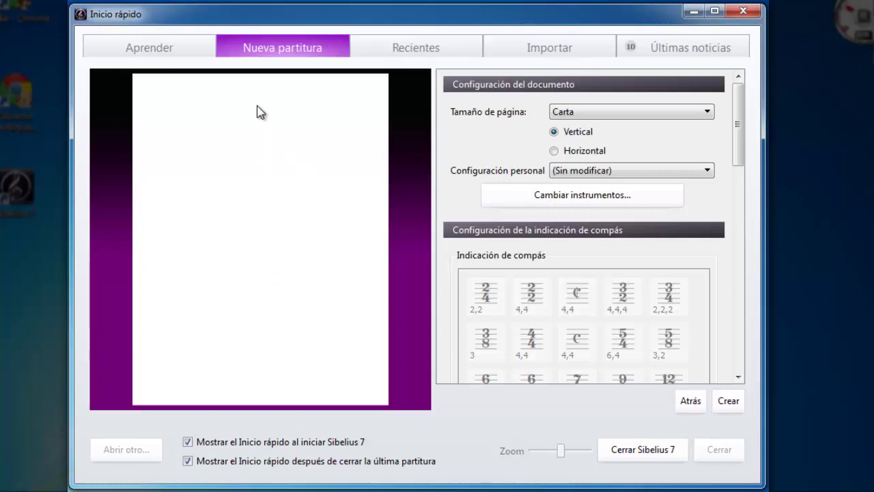
Step: Open the instrument selection for the score and choose from Instrumentos comunes
{"action": "left_click", "coordinate": [589, 199]}
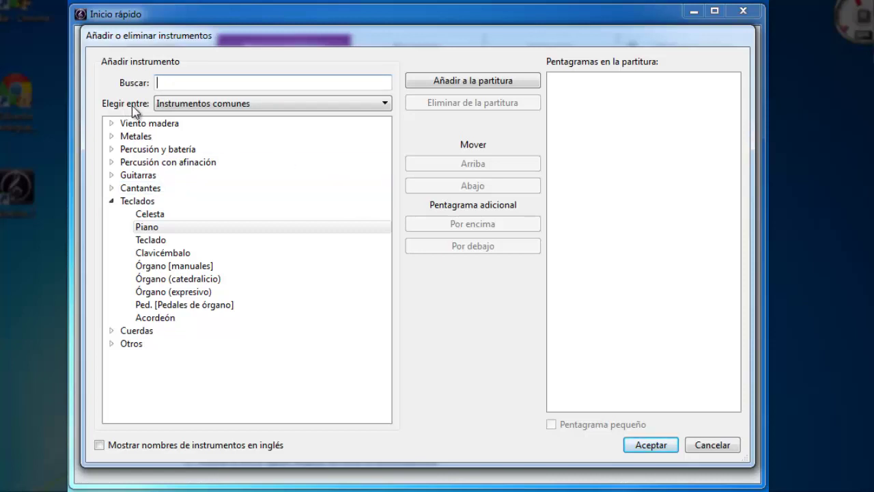
{"action": "left_click", "coordinate": [202, 104]}
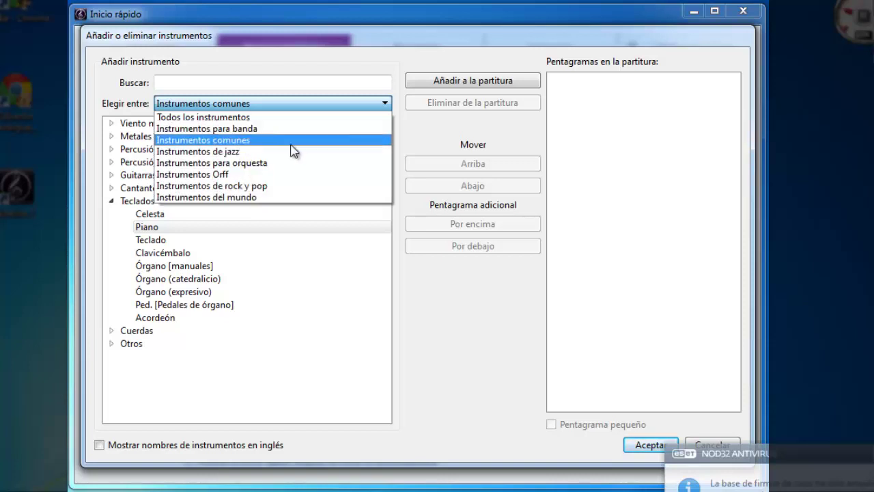
{"action": "left_click", "coordinate": [244, 140]}
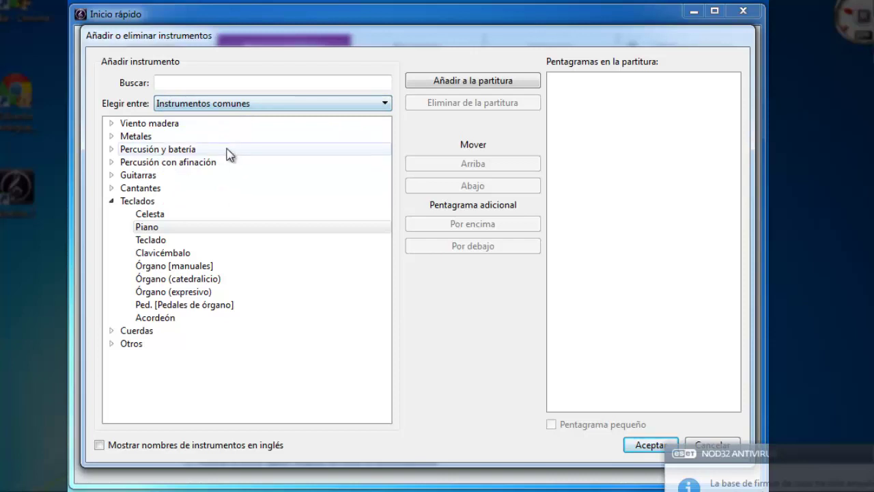
Step: Collapse Teclados and examine the instruments offered in the Percusión con afinación, Guitarras and Otros families
{"action": "left_click", "coordinate": [112, 201]}
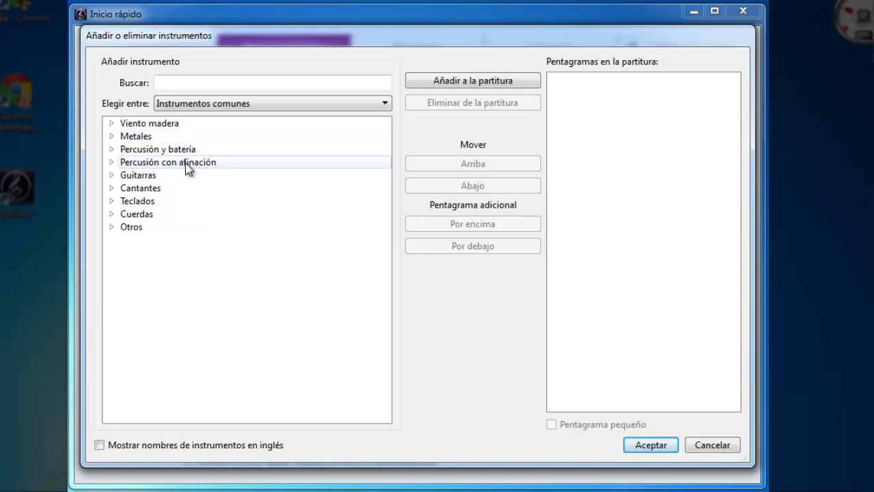
{"action": "left_click", "coordinate": [110, 162]}
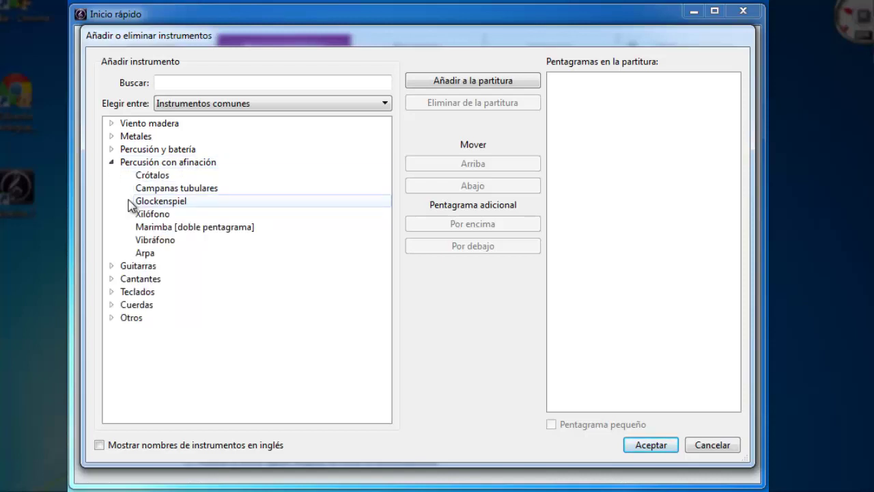
{"action": "left_click", "coordinate": [110, 162]}
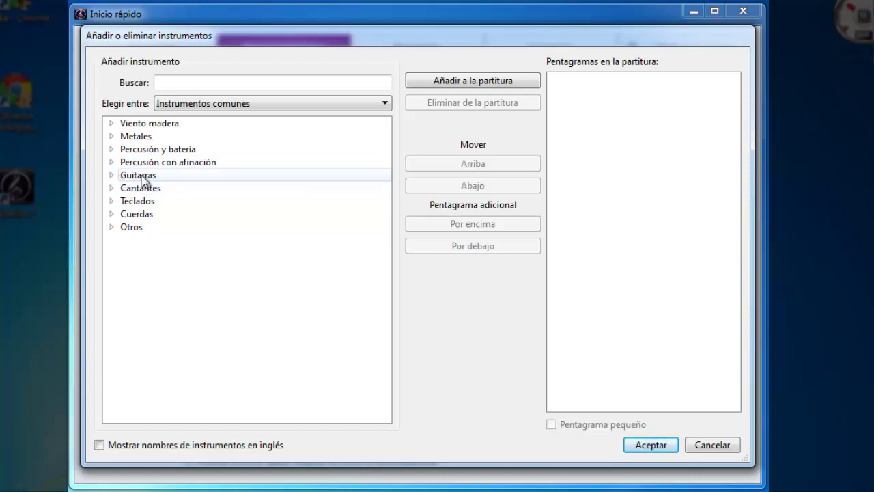
{"action": "left_click", "coordinate": [111, 175]}
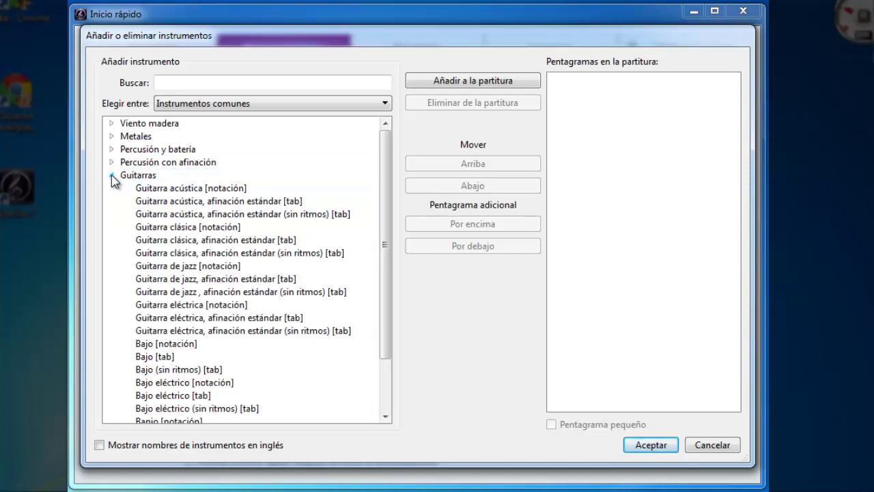
{"action": "left_click", "coordinate": [111, 175]}
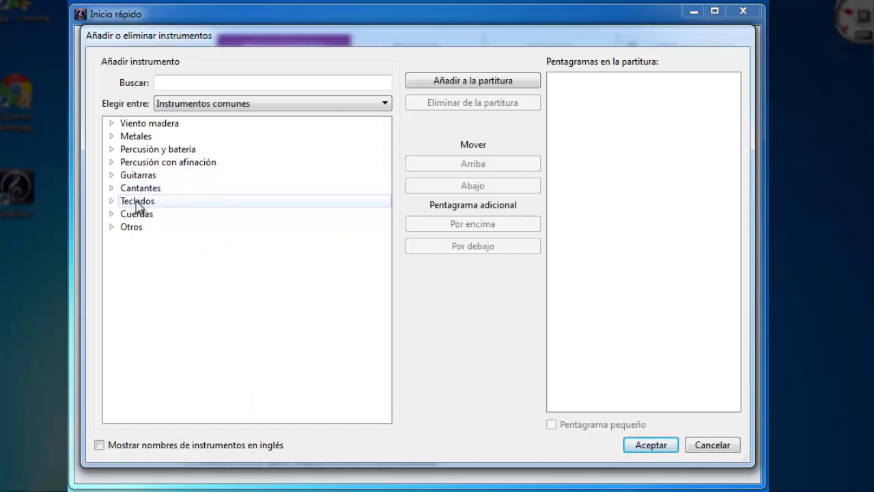
{"action": "left_click", "coordinate": [112, 227]}
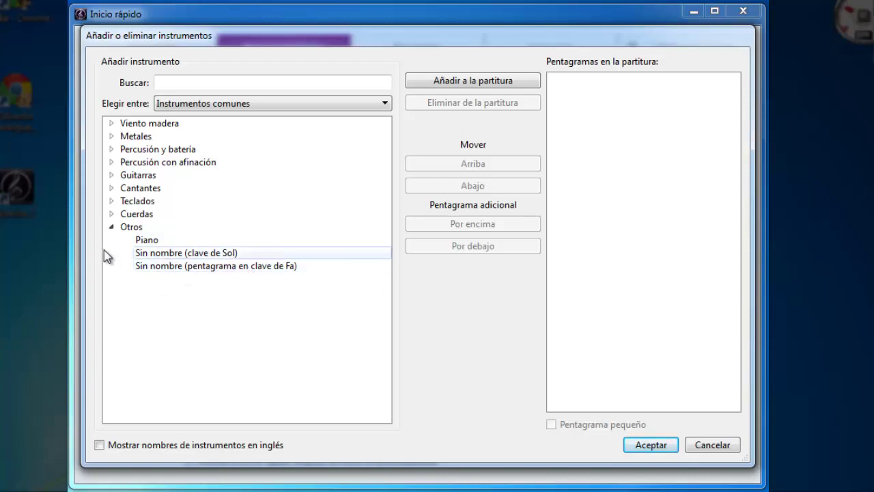
{"action": "left_click", "coordinate": [112, 228]}
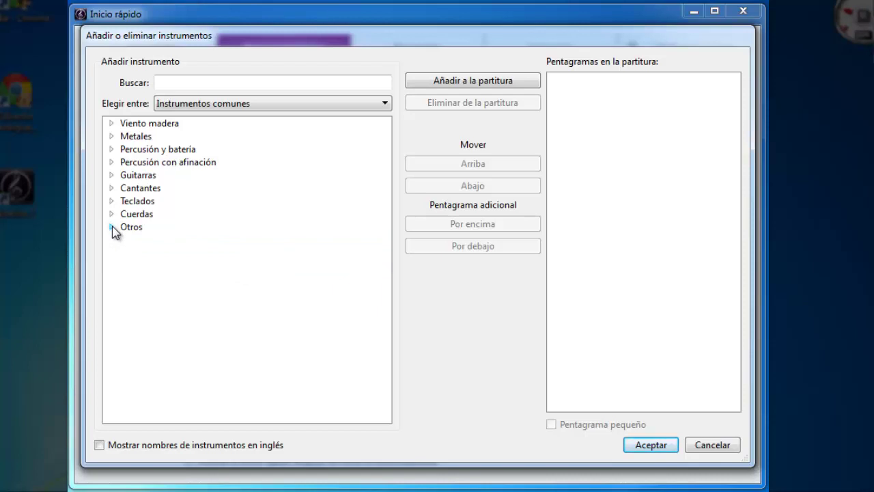
Step: Add the Soprano and Tenor voices from the Cantantes family to the score
{"action": "left_click", "coordinate": [111, 188]}
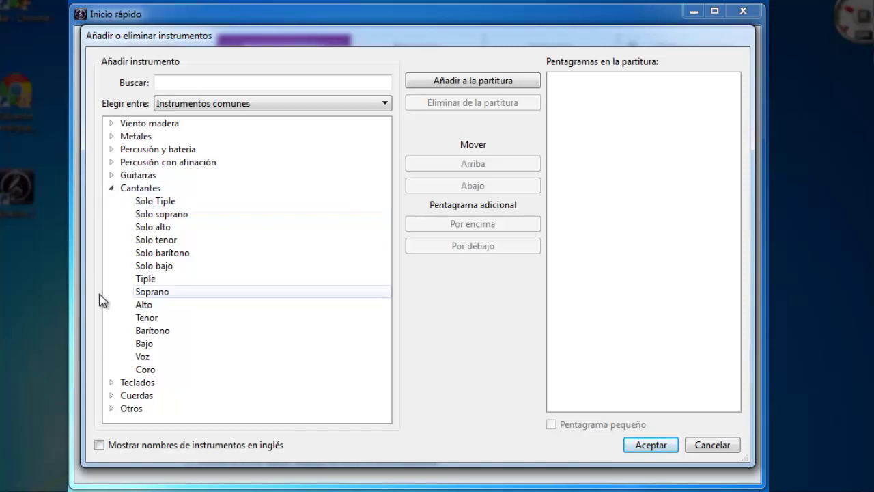
{"action": "left_click", "coordinate": [156, 294]}
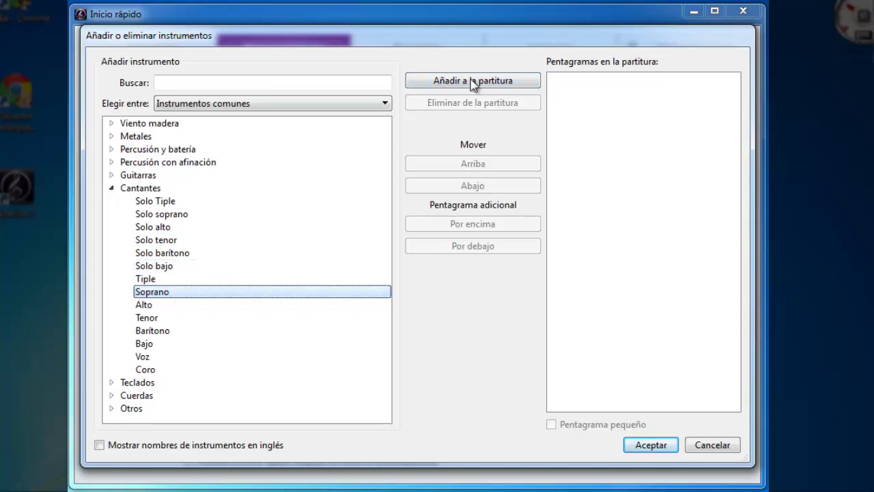
{"action": "left_click", "coordinate": [477, 86]}
{"action": "left_click", "coordinate": [162, 321]}
{"action": "left_click", "coordinate": [530, 82]}
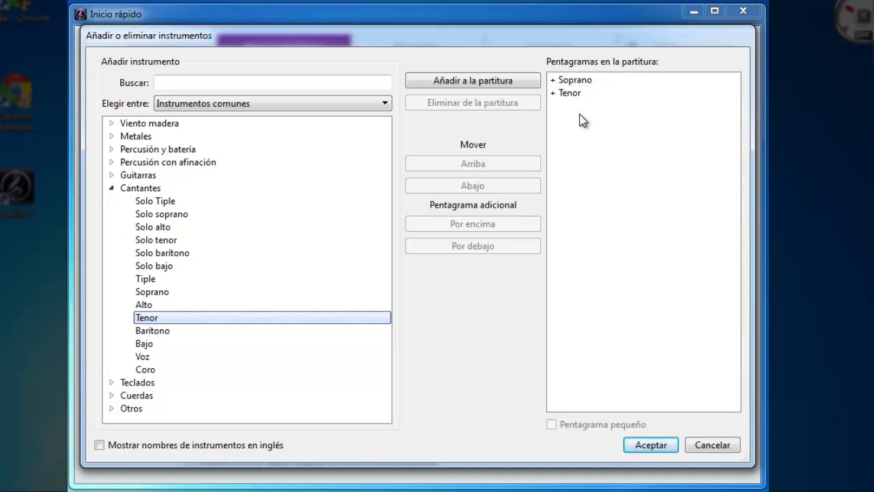
Step: Try moving the Tenor staff above Soprano, and return it below
{"action": "left_click", "coordinate": [569, 96]}
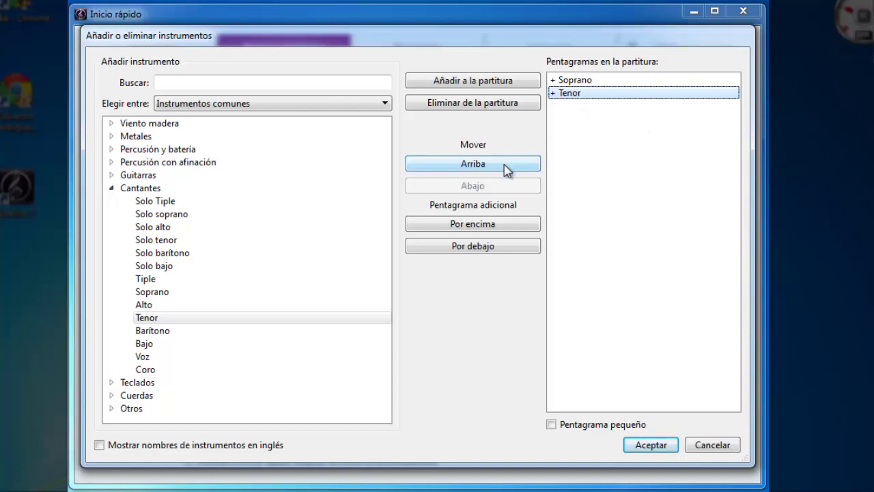
{"action": "left_click", "coordinate": [507, 170]}
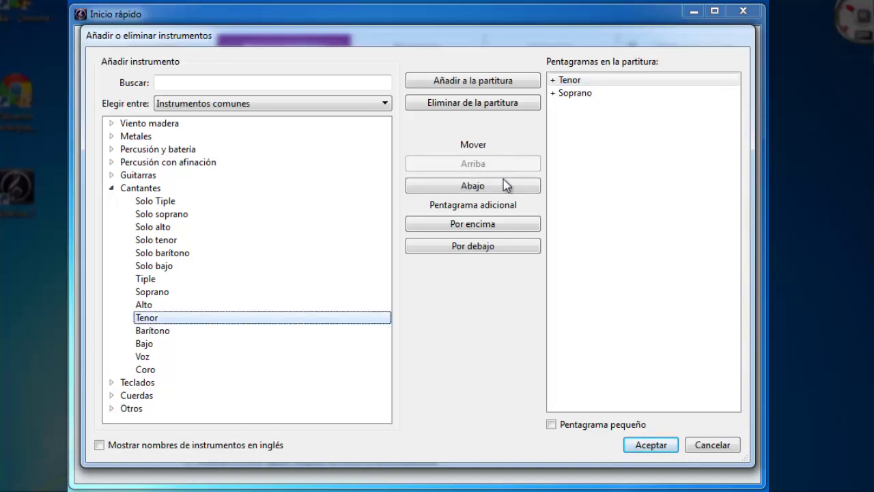
{"action": "left_click", "coordinate": [506, 189]}
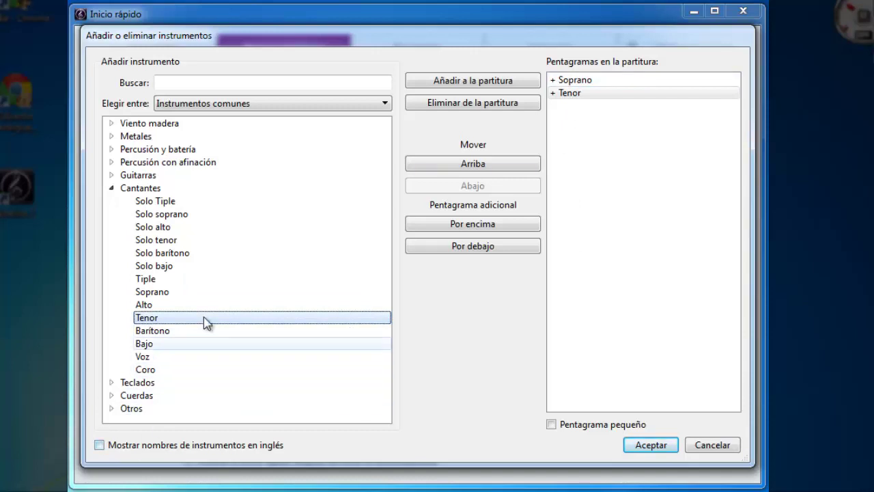
Step: Display the instrument names in English and switch them back to Spanish, leaving the Cantantes family collapsed
{"action": "left_click", "coordinate": [112, 188]}
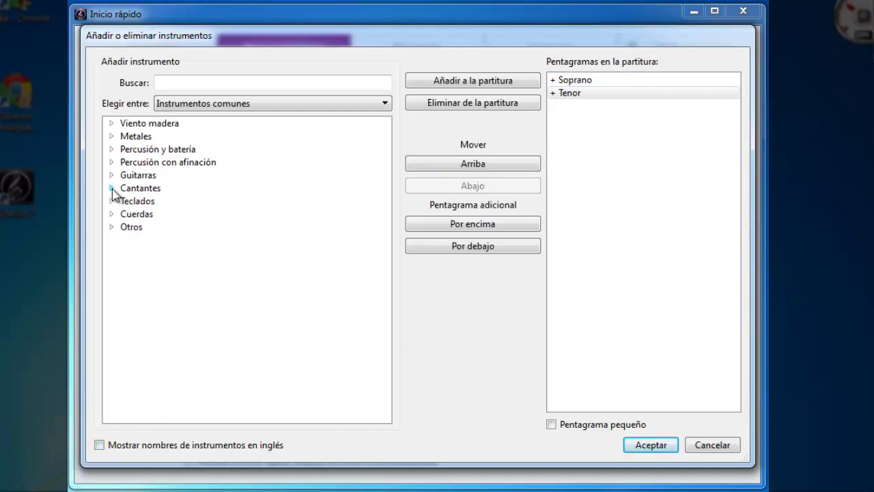
{"action": "left_click", "coordinate": [100, 445]}
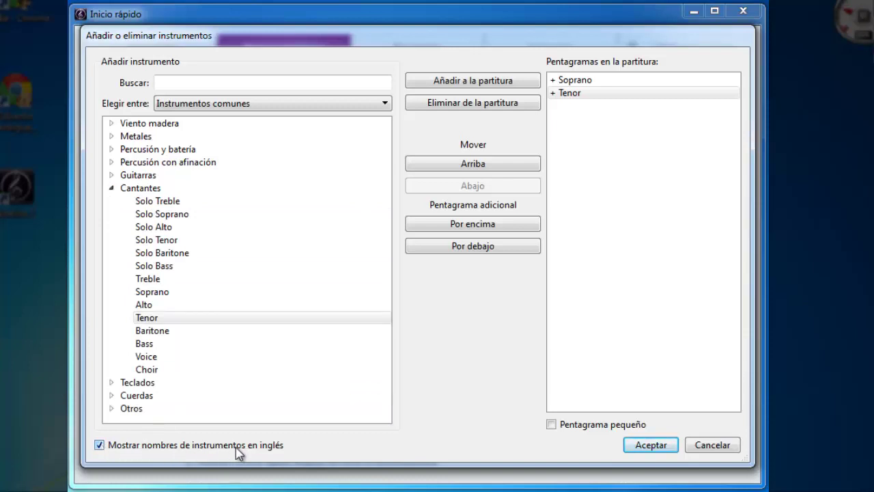
{"action": "left_click", "coordinate": [104, 445]}
{"action": "left_click", "coordinate": [113, 191]}
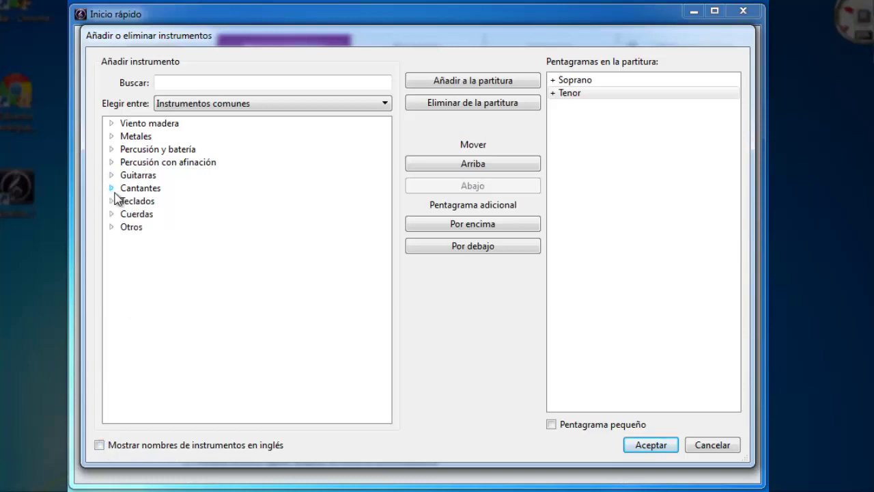
Step: Apply the selected Soprano and Tenor staves to the new score
{"action": "left_click", "coordinate": [652, 445]}
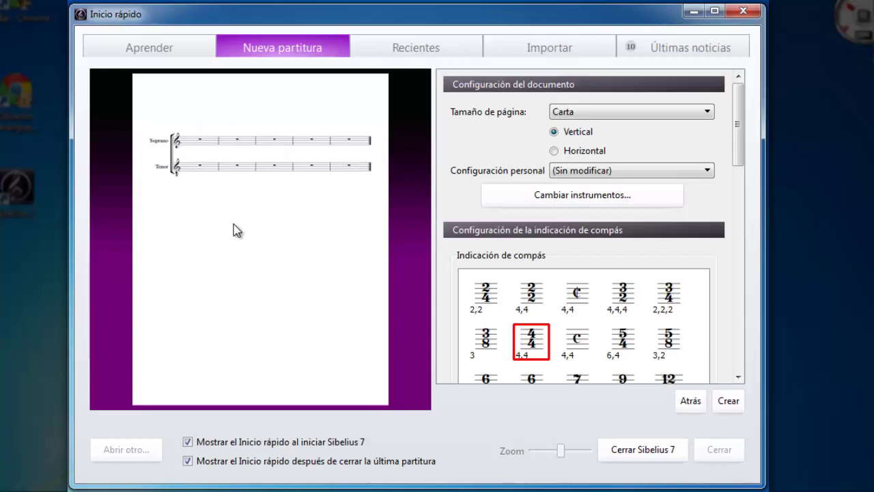
Step: Examine the numerator and denominator choices for a custom time signature, leaving the dialog without applying any
{"action": "left_click_drag", "start_coordinate": [738, 125], "coordinate": [743, 166]}
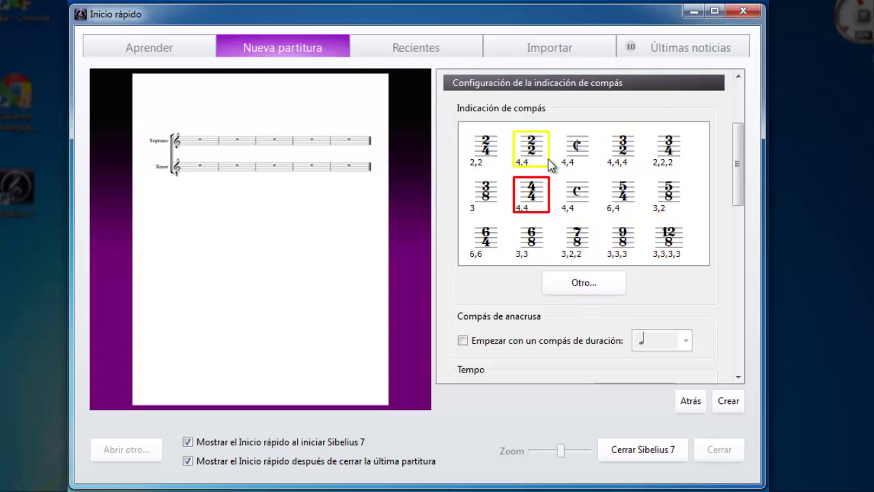
{"action": "left_click", "coordinate": [588, 285]}
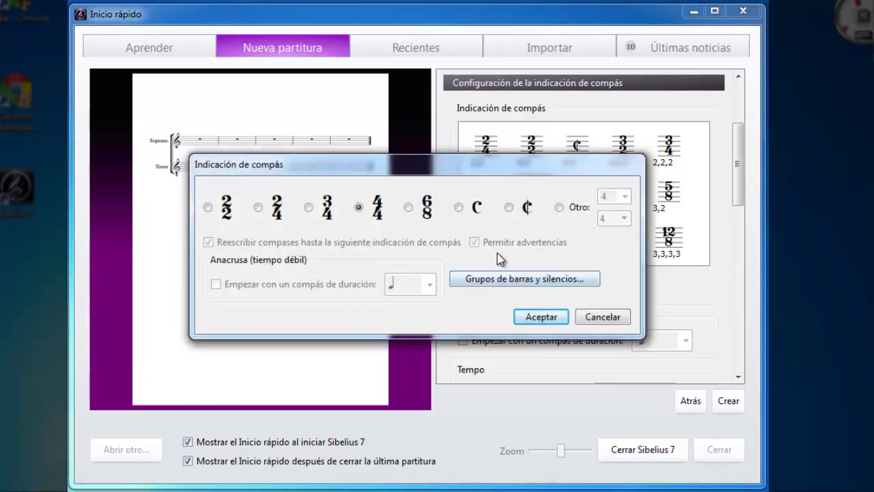
{"action": "left_click", "coordinate": [560, 207]}
{"action": "left_click", "coordinate": [624, 196]}
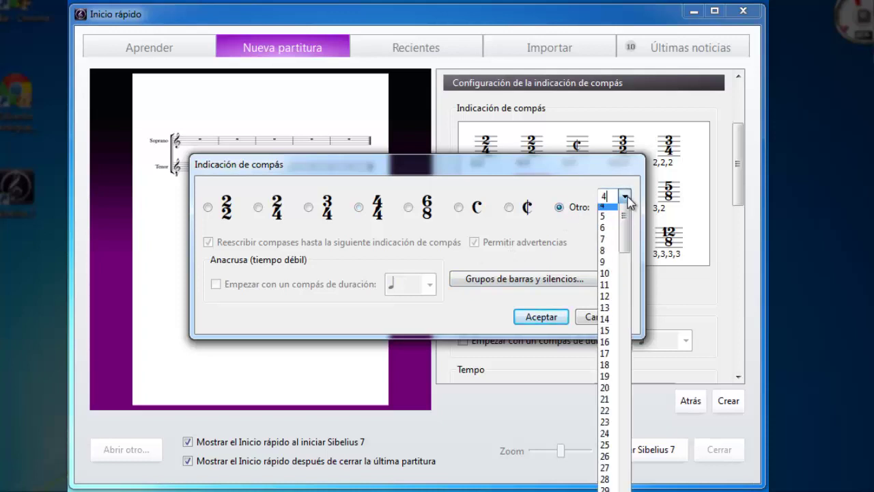
{"action": "mouse_move", "coordinate": [623, 233]}
{"action": "left_mouse_down"}
{"action": "mouse_move", "coordinate": [624, 284]}
{"action": "mouse_move", "coordinate": [624, 225]}
{"action": "left_mouse_up"}
{"action": "left_click", "coordinate": [626, 198]}
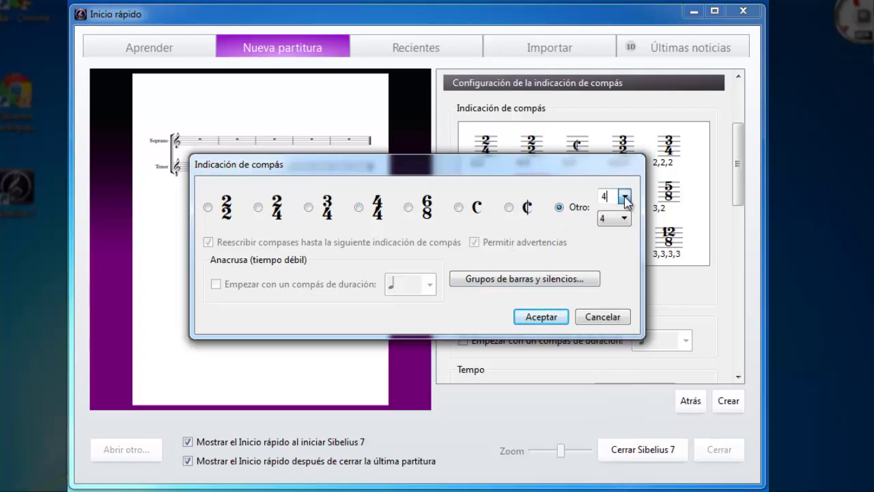
{"action": "left_click", "coordinate": [624, 219]}
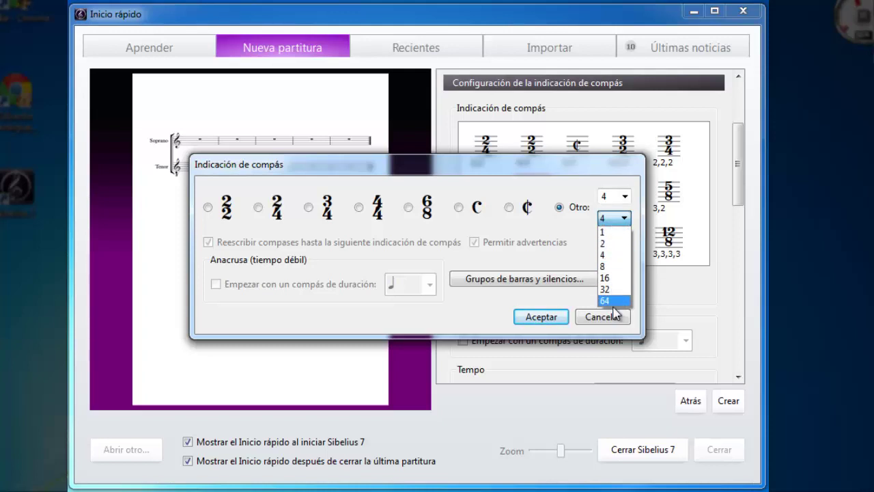
{"action": "left_click", "coordinate": [565, 192]}
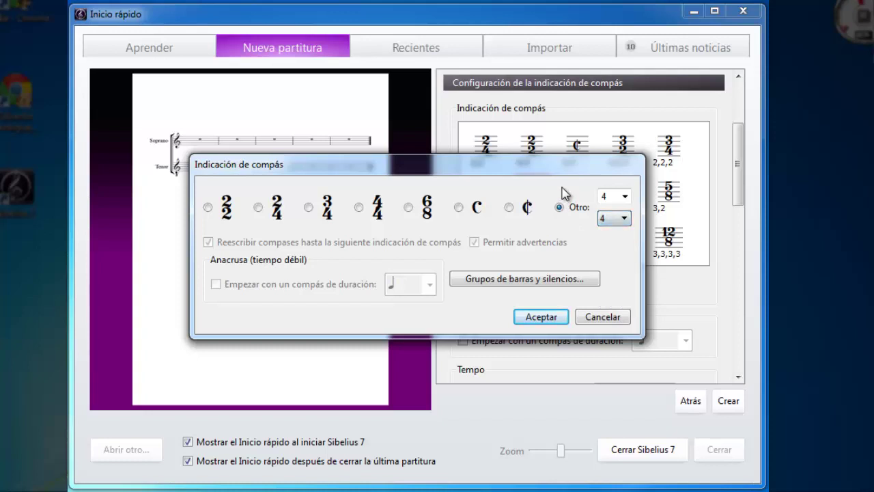
{"action": "left_click", "coordinate": [605, 315]}
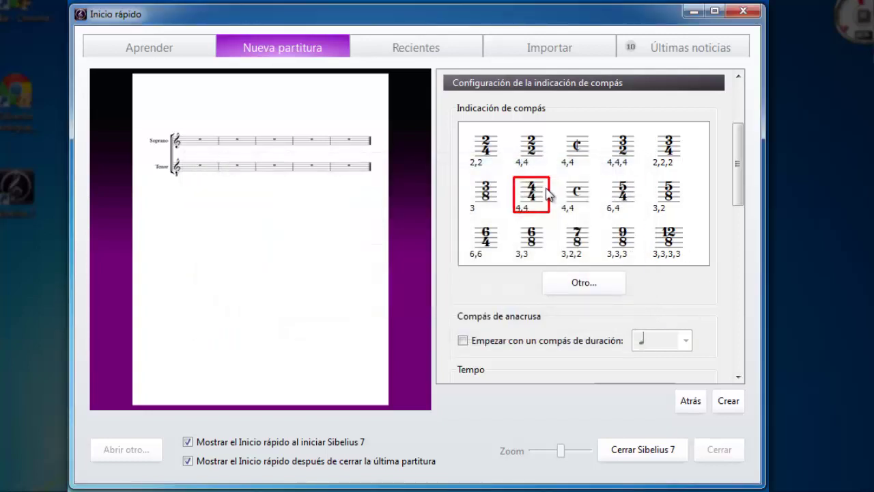
Step: Set the time signature to 4/4 and start the score with a pickup bar lasting a half note
{"action": "left_click_drag", "start_coordinate": [740, 183], "coordinate": [735, 222]}
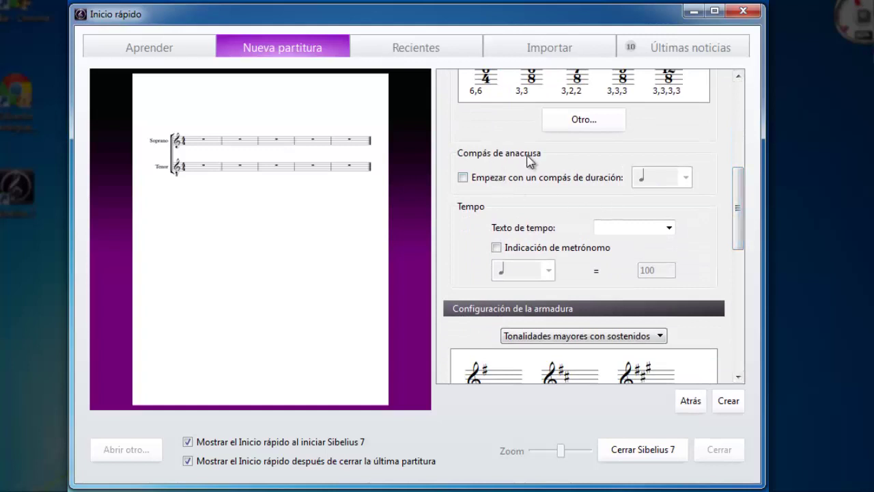
{"action": "left_click", "coordinate": [498, 183]}
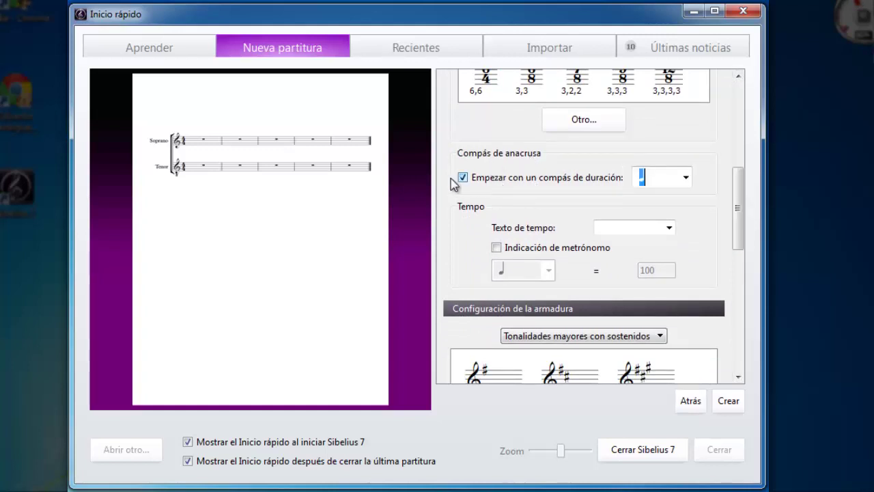
{"action": "left_click", "coordinate": [685, 178]}
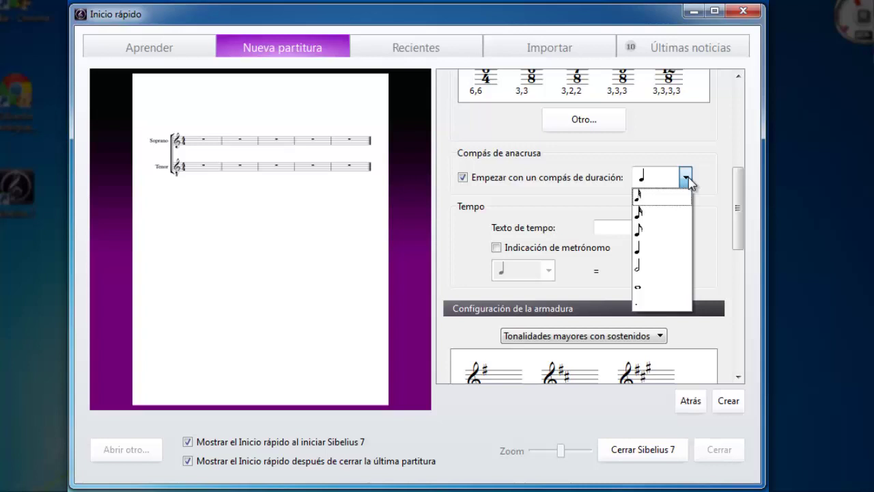
{"action": "left_click", "coordinate": [709, 189]}
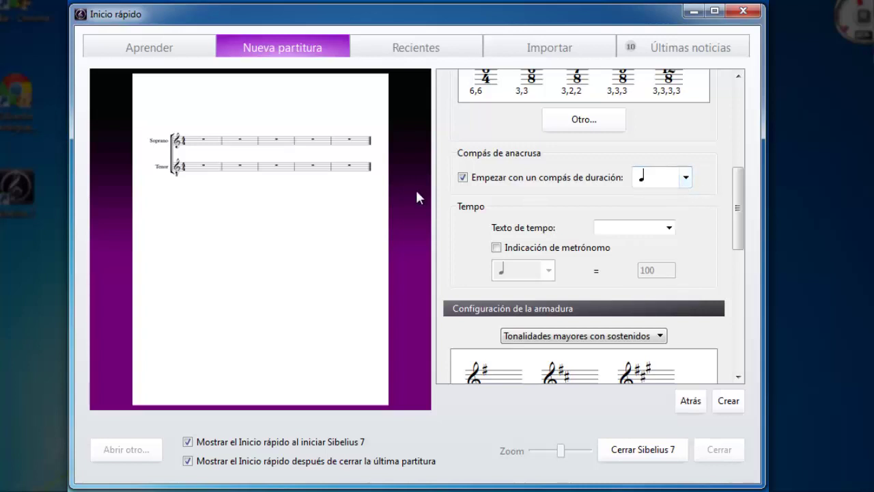
{"action": "left_click", "coordinate": [687, 179]}
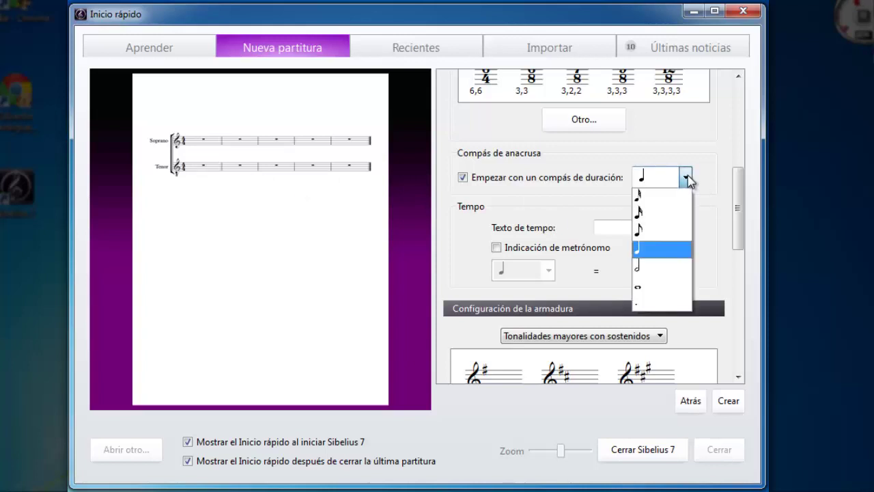
{"action": "left_click", "coordinate": [653, 250]}
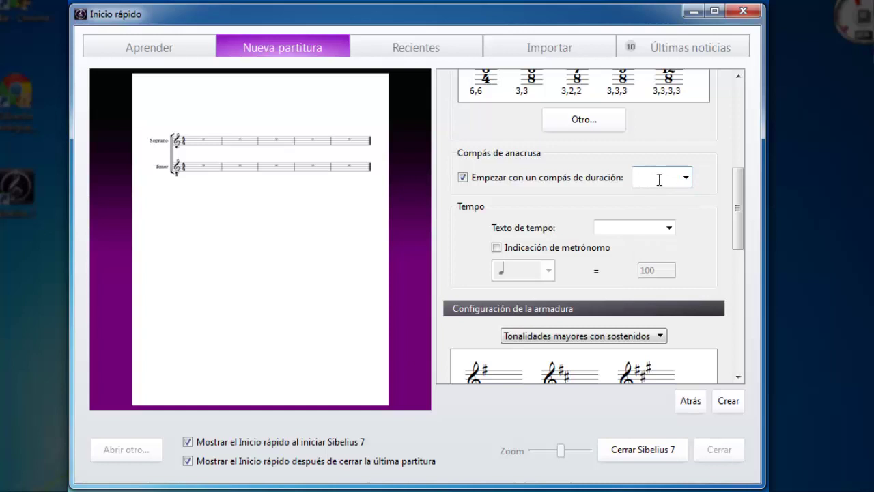
{"action": "left_click", "coordinate": [686, 177]}
{"action": "left_click", "coordinate": [663, 269]}
Step: Set the score's tempo text to Balada
{"action": "scroll", "coordinate": [741, 213], "scroll_direction": "down", "scroll_amount": 1}
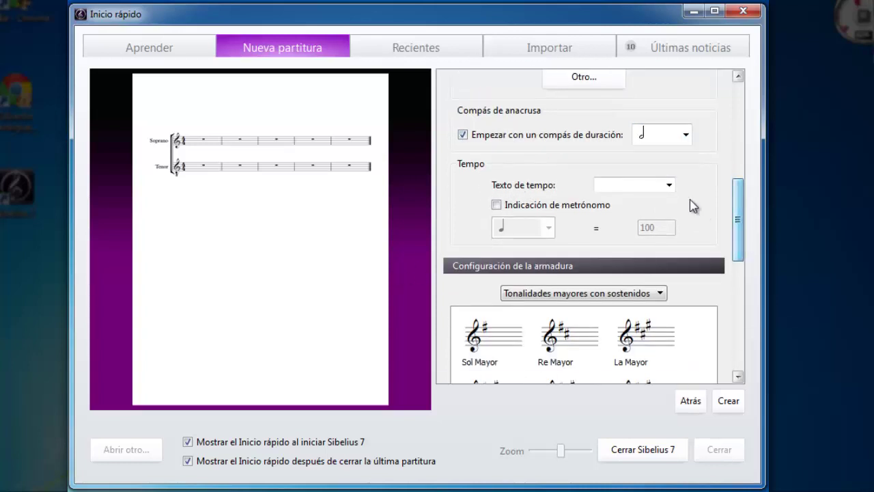
{"action": "left_click", "coordinate": [669, 185]}
{"action": "mouse_move", "coordinate": [668, 219]}
{"action": "left_mouse_down"}
{"action": "mouse_move", "coordinate": [672, 294]}
{"action": "mouse_move", "coordinate": [670, 205]}
{"action": "left_mouse_up"}
{"action": "left_click", "coordinate": [642, 184]}
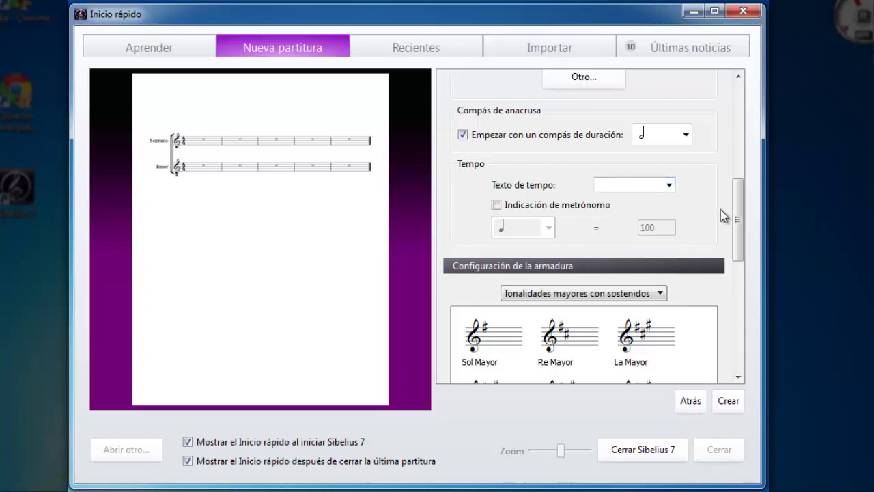
{"action": "type", "text": "Balada"}
Step: Enable the metronome mark and set it to quarter note = 120
{"action": "left_click", "coordinate": [524, 206]}
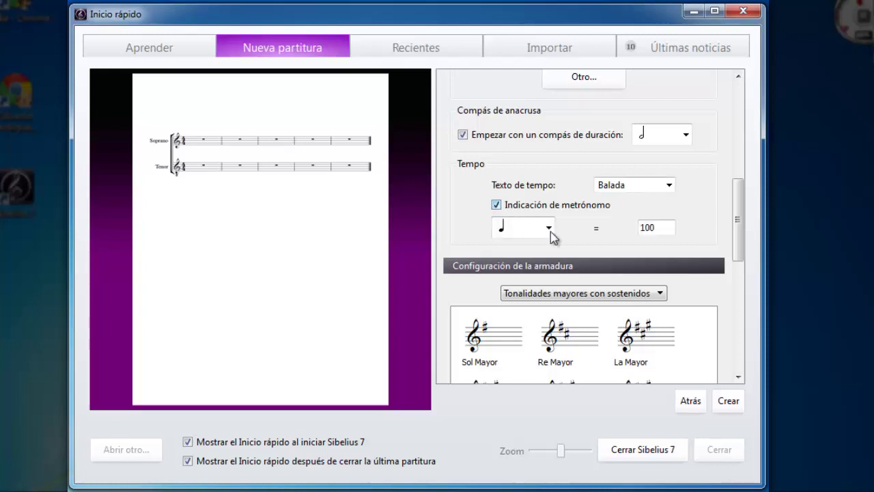
{"action": "left_click", "coordinate": [551, 230]}
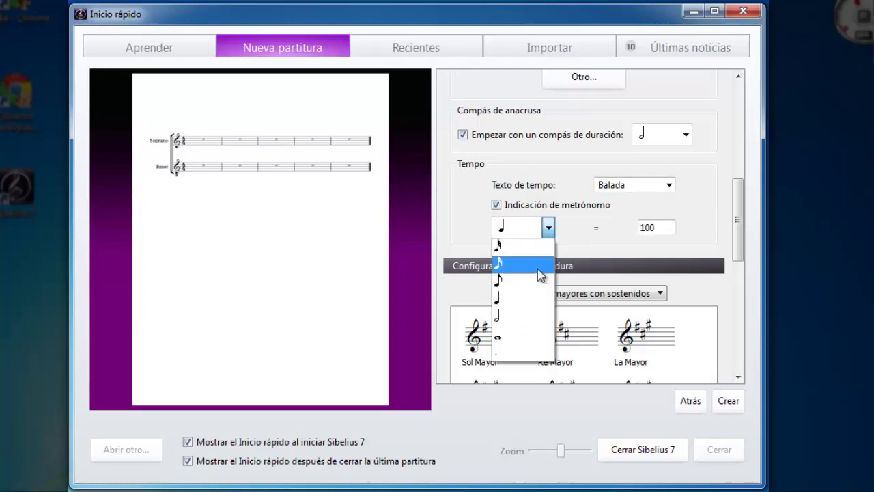
{"action": "left_click", "coordinate": [508, 303]}
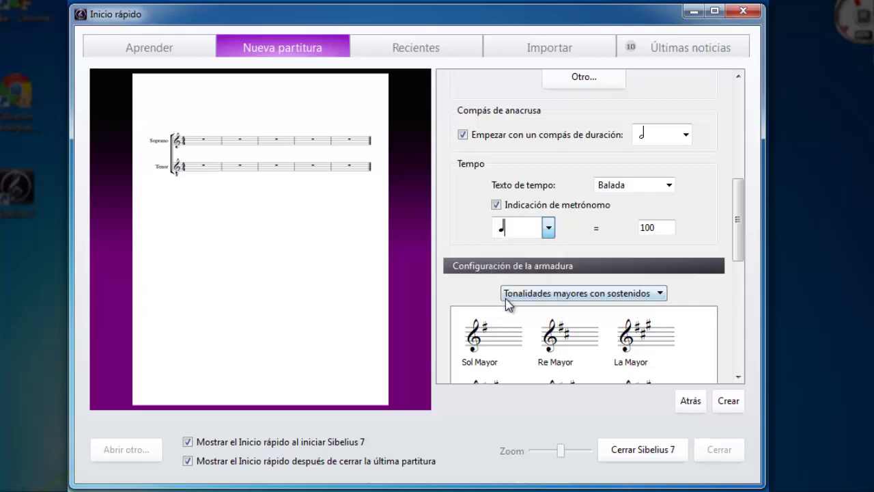
{"action": "left_click_drag", "start_coordinate": [667, 228], "coordinate": [643, 229]}
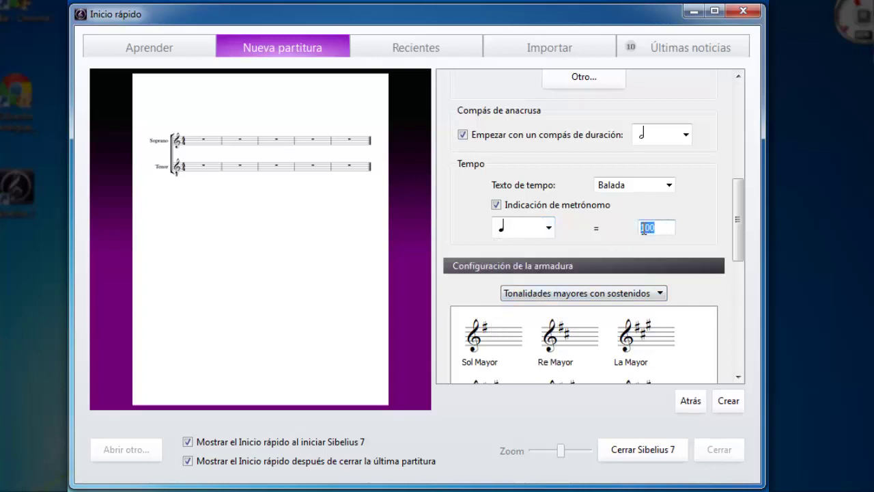
{"action": "type", "text": "120"}
Step: Set the key signature to Sol Mayor from the major keys with sharps
{"action": "left_click_drag", "start_coordinate": [740, 230], "coordinate": [749, 276]}
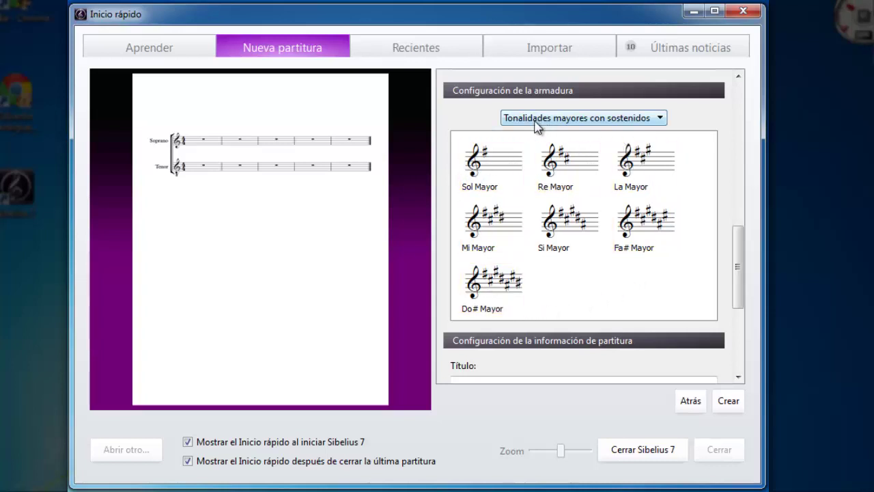
{"action": "left_click", "coordinate": [659, 120]}
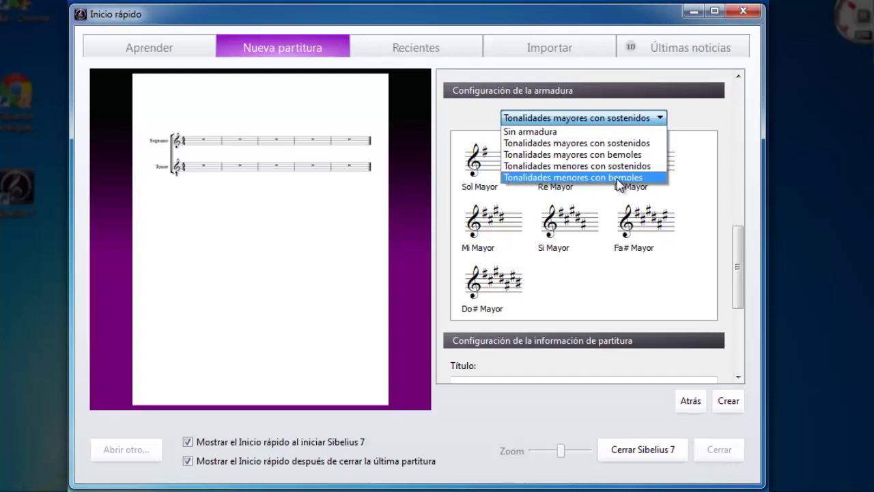
{"action": "left_click", "coordinate": [520, 131]}
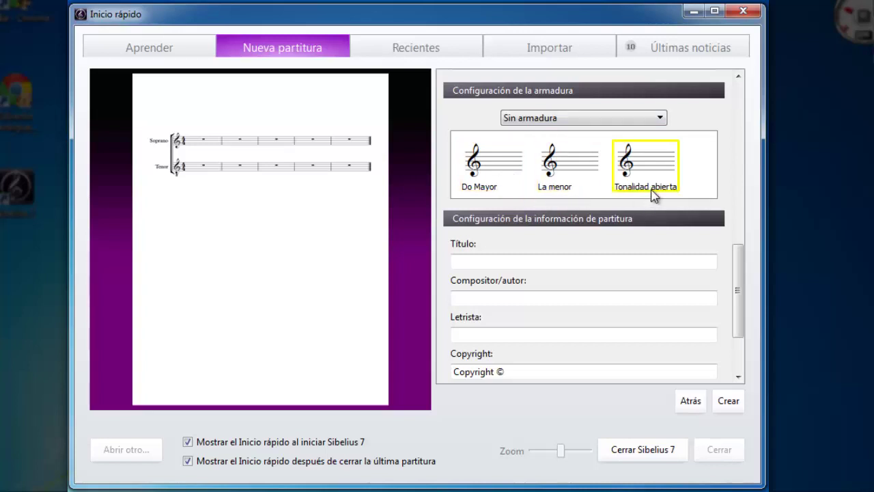
{"action": "left_click", "coordinate": [607, 118]}
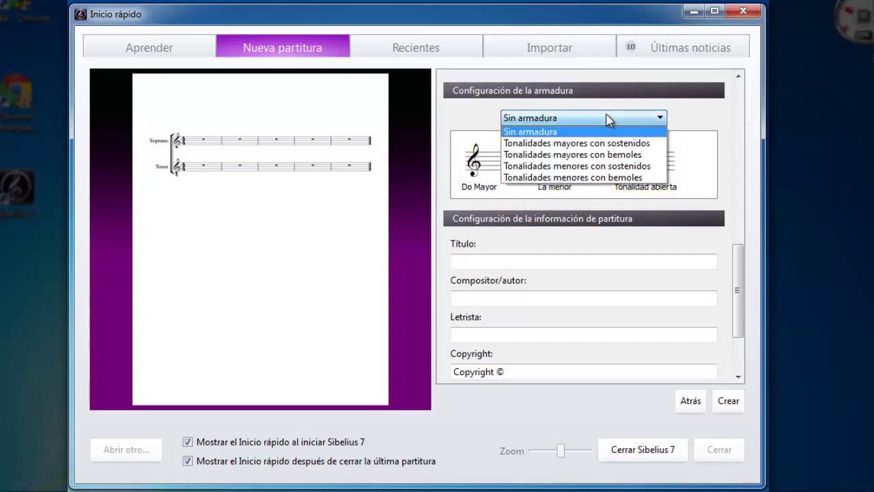
{"action": "left_click", "coordinate": [589, 144]}
{"action": "left_click", "coordinate": [498, 169]}
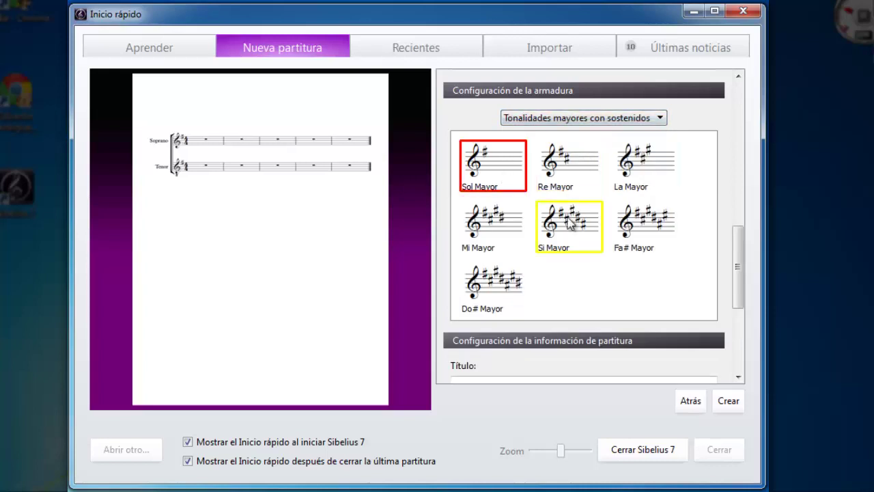
Step: Title the score "Ejercicio de Informatica" and enter the composer's full name
{"action": "left_click_drag", "start_coordinate": [742, 239], "coordinate": [745, 316]}
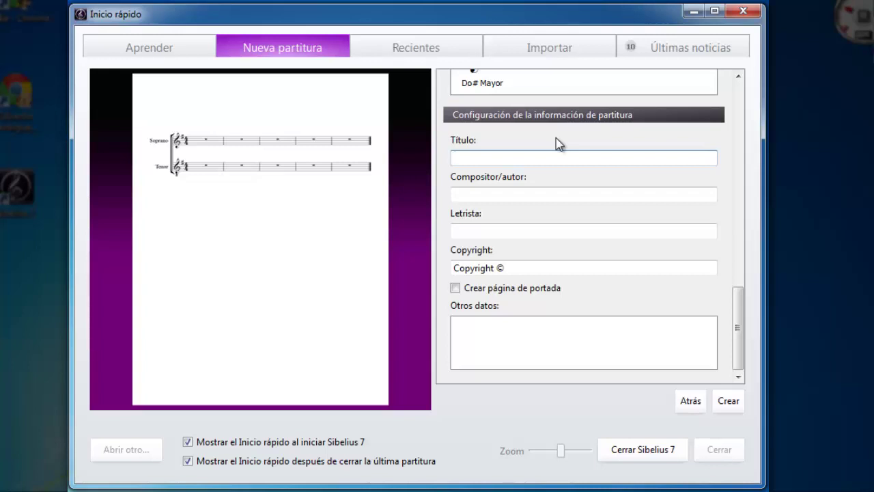
{"action": "type", "text": "rcicio de Informatica"}
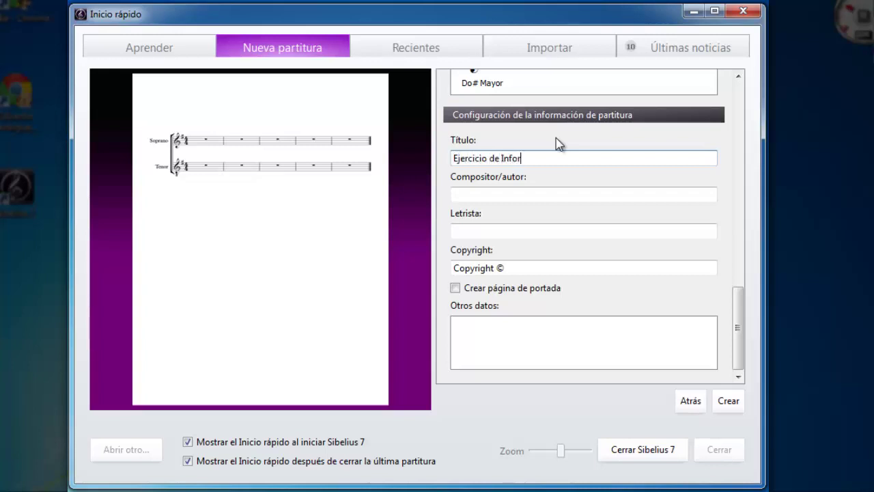
{"action": "left_click", "coordinate": [562, 194]}
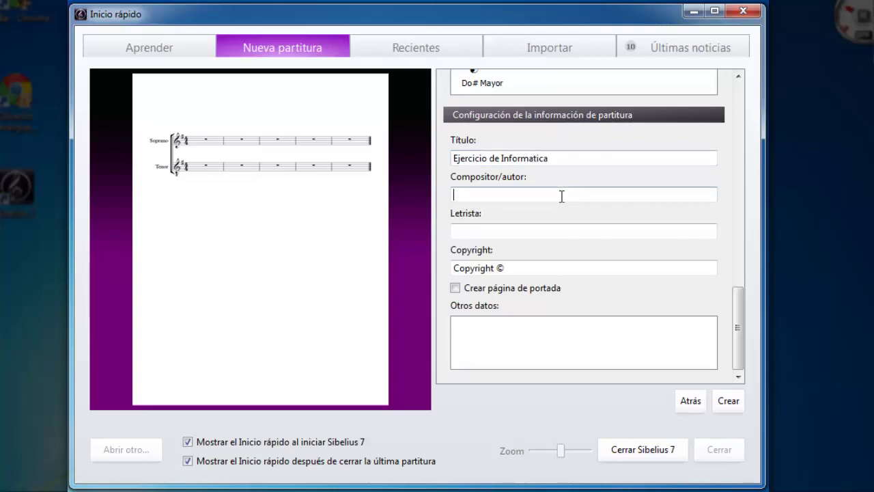
{"action": "type", "text": "Esduardo Rodriguez"}
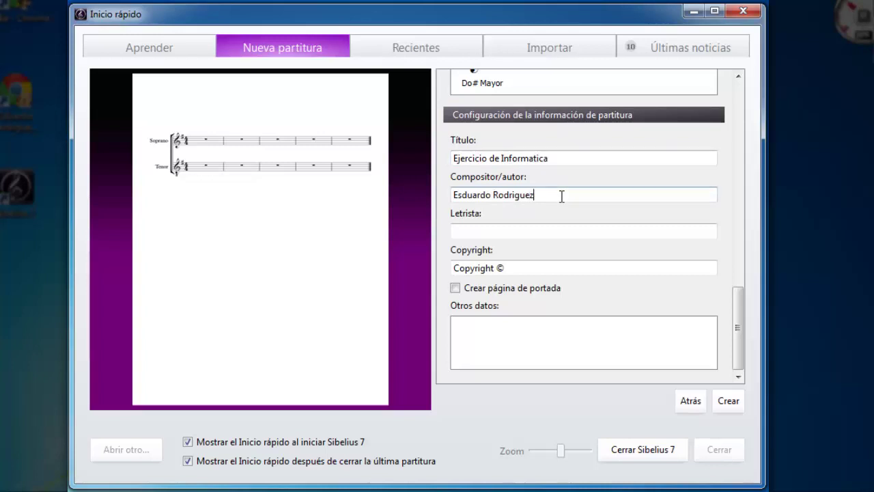
Step: Correct the spelling of the first name in the composer field by removing the extra letter
{"action": "left_click_drag", "start_coordinate": [562, 194], "coordinate": [426, 194]}
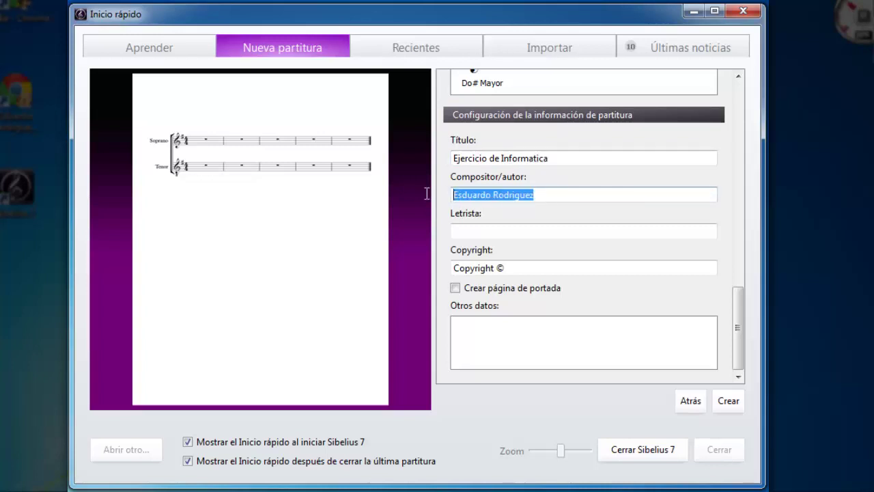
{"action": "left_click", "coordinate": [542, 195]}
{"action": "left_click_drag", "start_coordinate": [542, 196], "coordinate": [450, 190]}
{"action": "left_click", "coordinate": [463, 196]}
{"action": "key", "text": "BackSpace"}
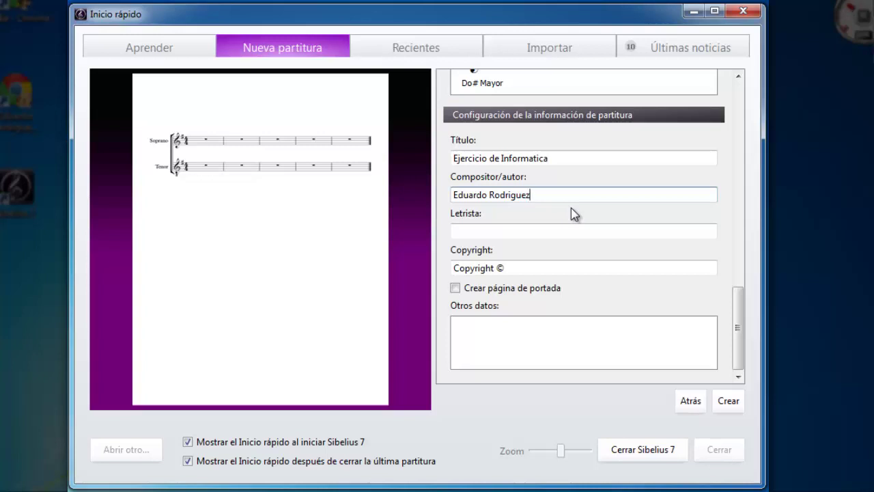
{"action": "left_click_drag", "start_coordinate": [537, 196], "coordinate": [451, 197]}
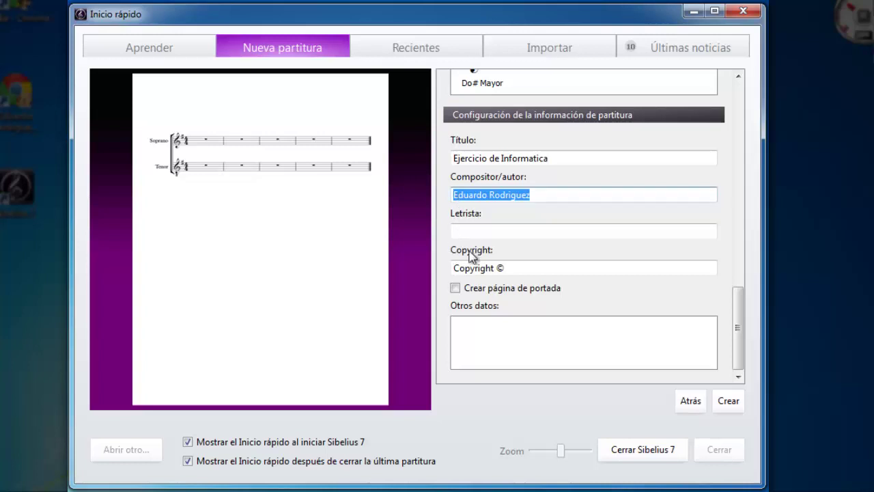
Step: Set the copyright line to "Copyright © 2014", with the lyricist left blank, and create the score
{"action": "left_click", "coordinate": [481, 229]}
{"action": "left_click", "coordinate": [519, 268]}
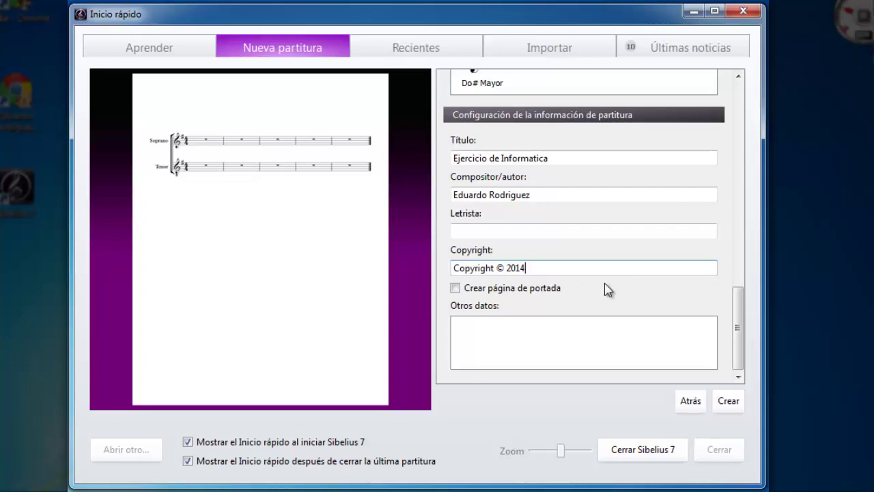
{"action": "left_click", "coordinate": [742, 307]}
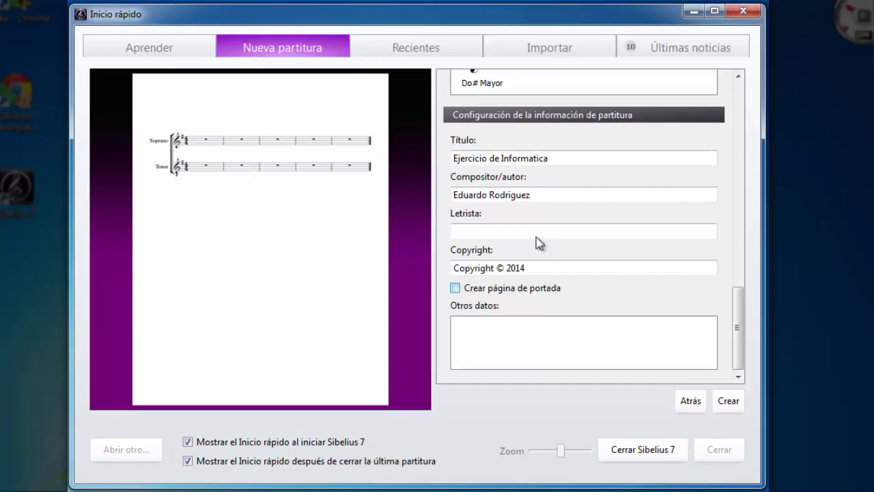
{"action": "left_click", "coordinate": [655, 338]}
{"action": "left_click", "coordinate": [735, 404]}
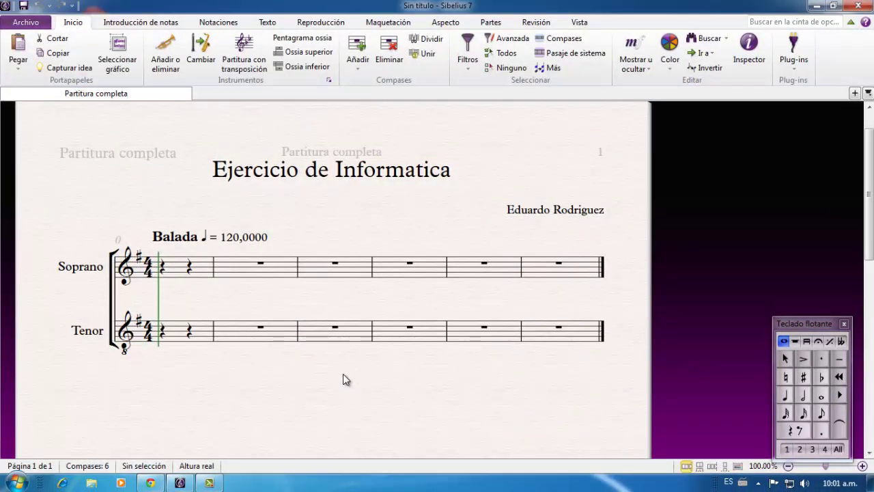
Step: Review the created score's page, including its heading, tempo mark and the Soprano staff's pickup bar
{"action": "scroll", "coordinate": [344, 375], "scroll_direction": "down", "scroll_amount": 2}
{"action": "scroll", "coordinate": [343, 373], "scroll_direction": "down", "scroll_amount": 2}
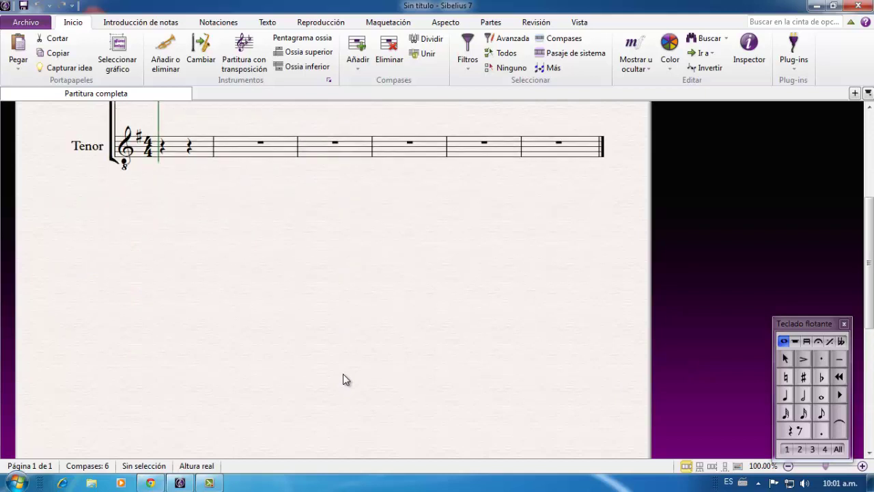
{"action": "scroll", "coordinate": [343, 373], "scroll_direction": "up", "scroll_amount": 4}
{"action": "scroll", "coordinate": [344, 374], "scroll_direction": "down", "scroll_amount": 2}
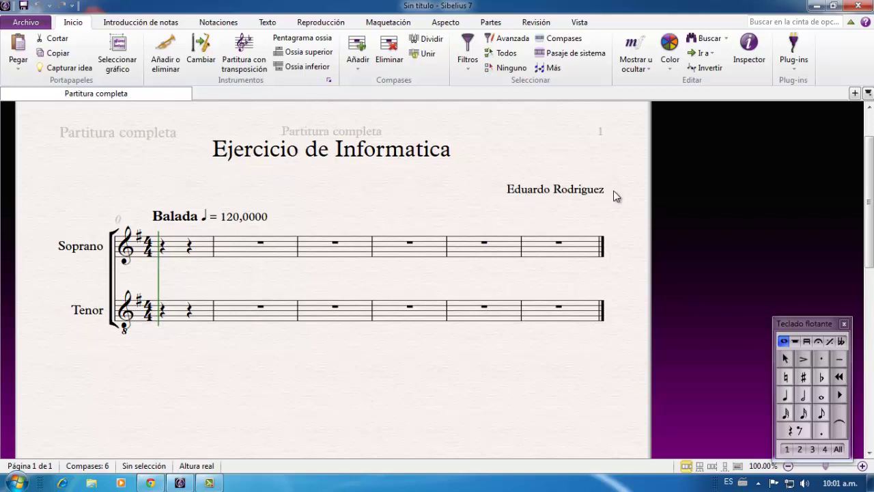
{"action": "left_click", "coordinate": [157, 217]}
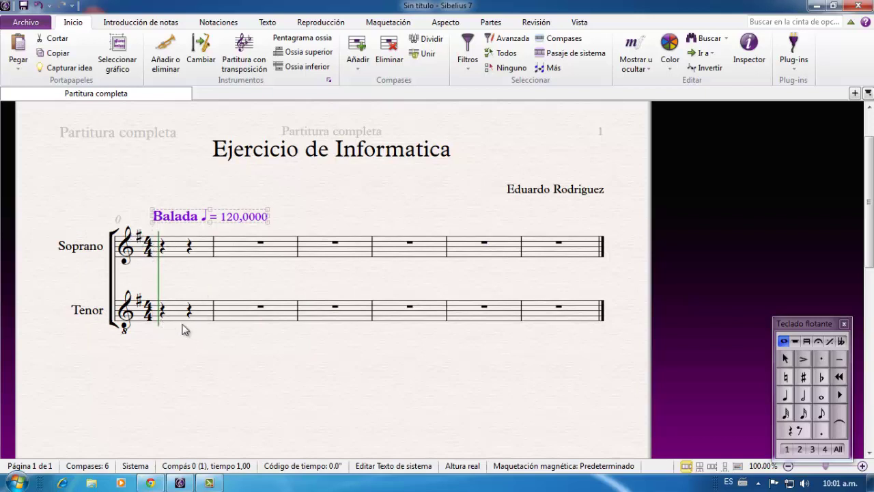
{"action": "left_click", "coordinate": [179, 262]}
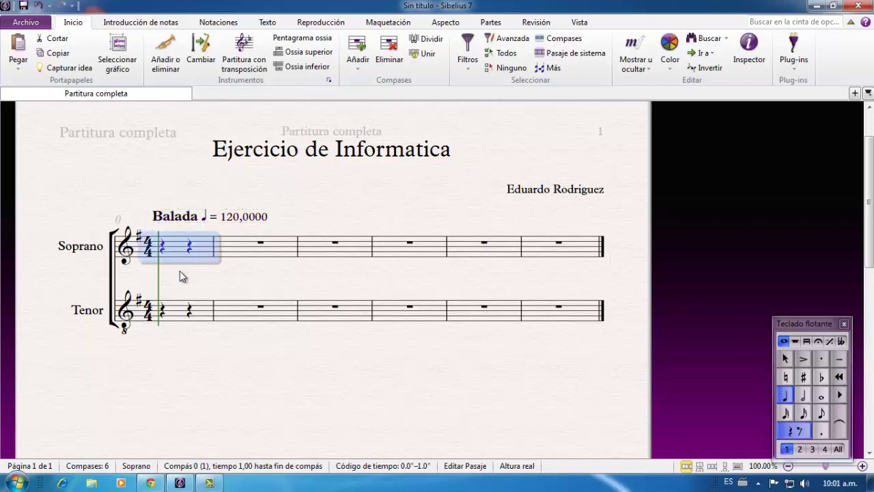
{"action": "left_click", "coordinate": [180, 270]}
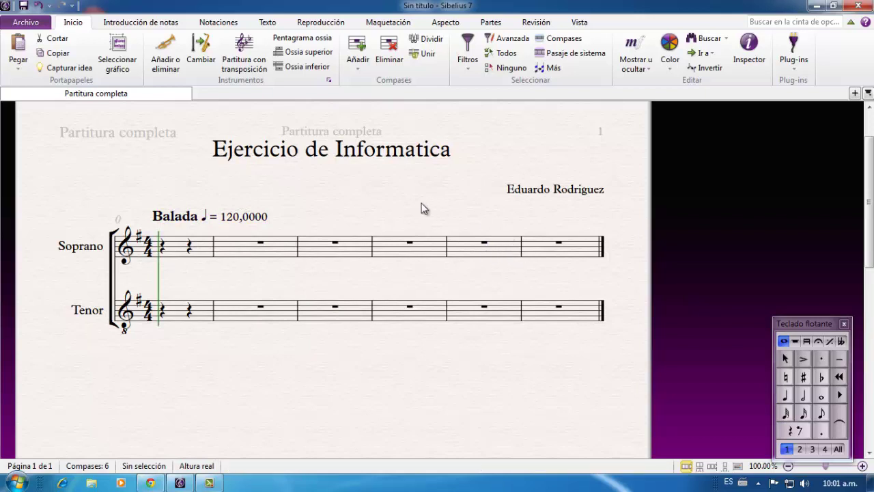